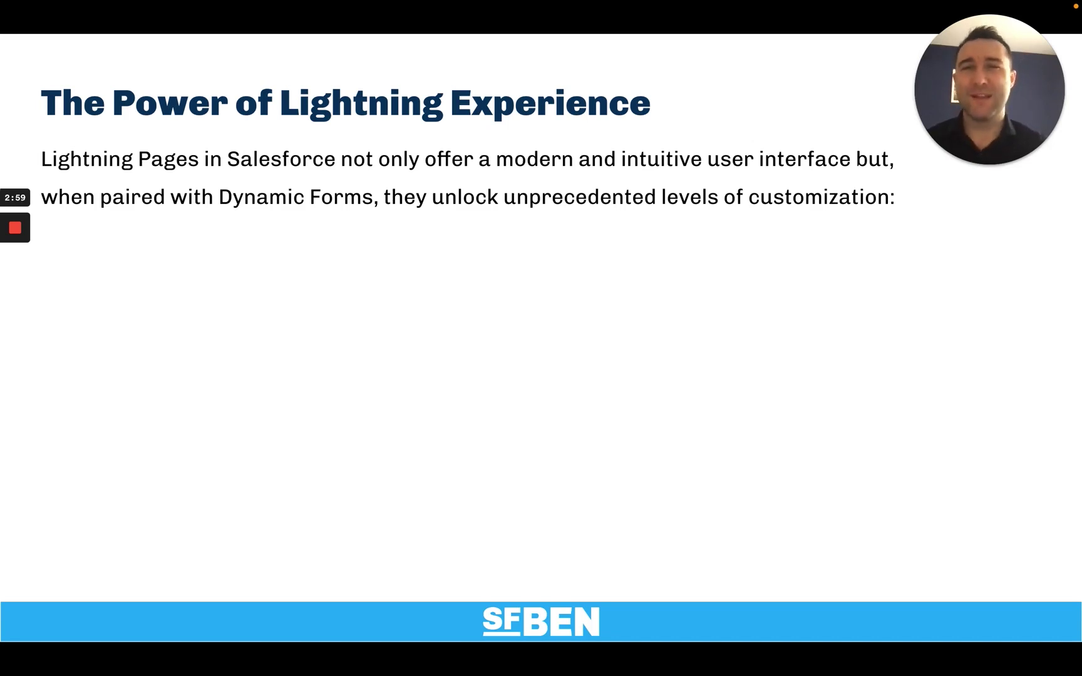
- Reveal the Field Visibility bullet and advance to the 'So... What?' slide
key("Right")
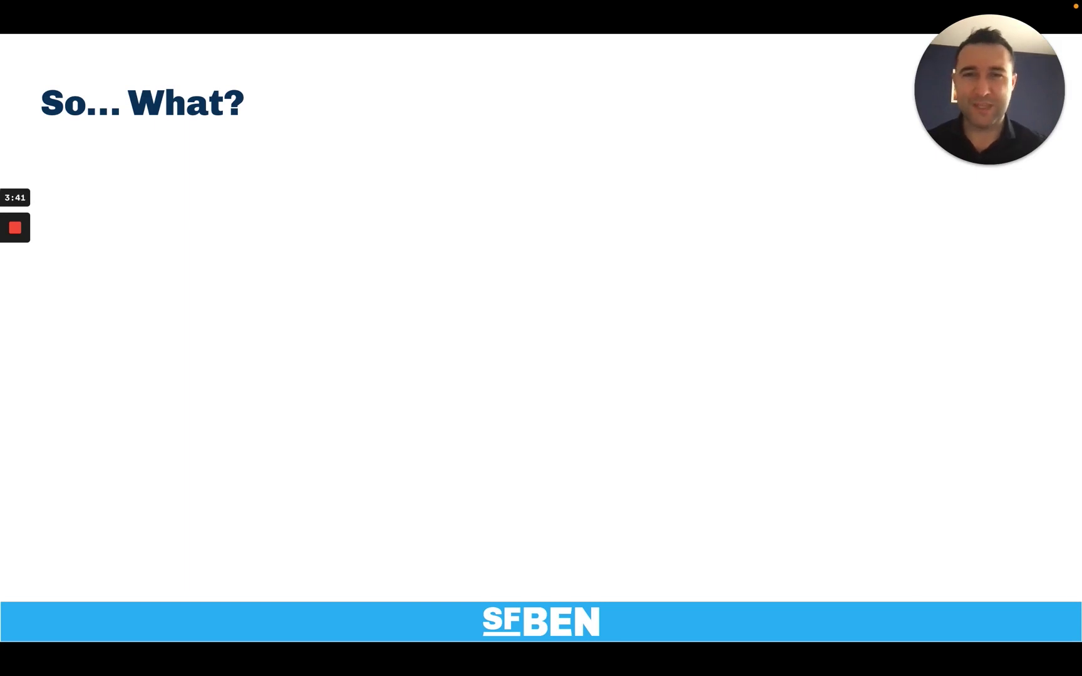
- Build in the Dynamic Forms leverage question, then the Where? and When? bullets
key("Right")
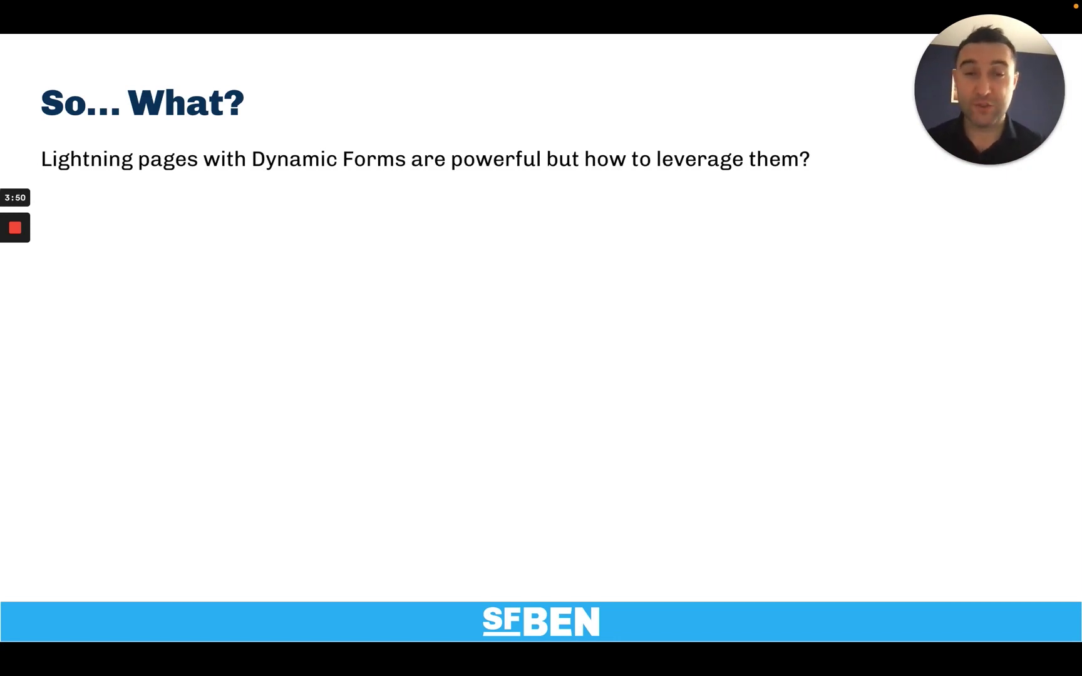
key("Right")
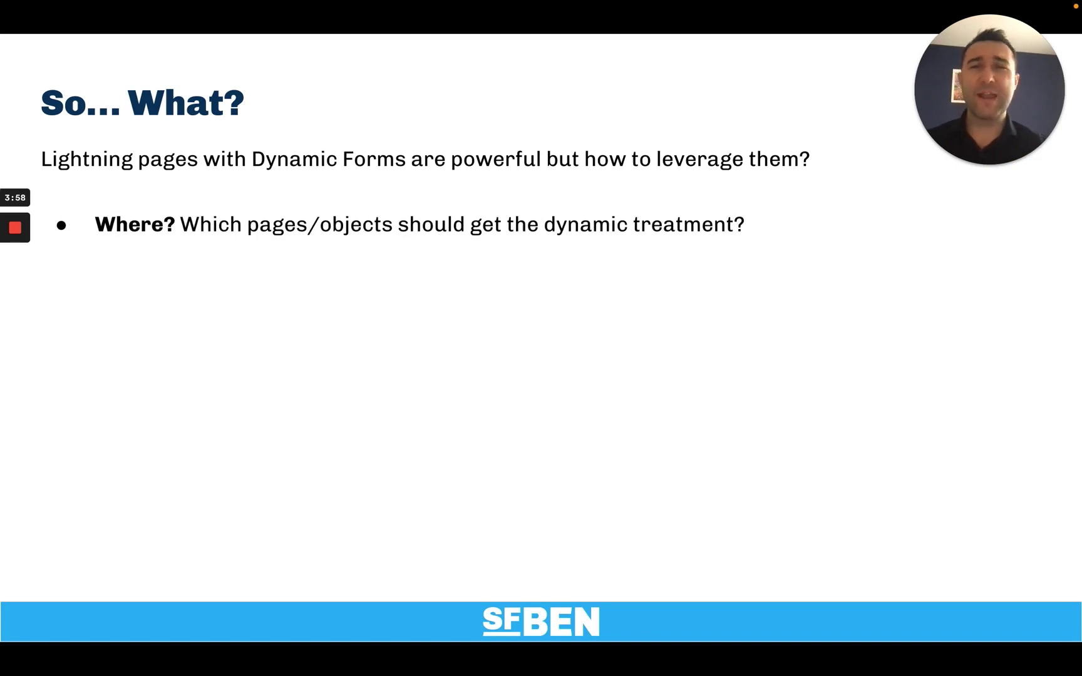
key("Right")
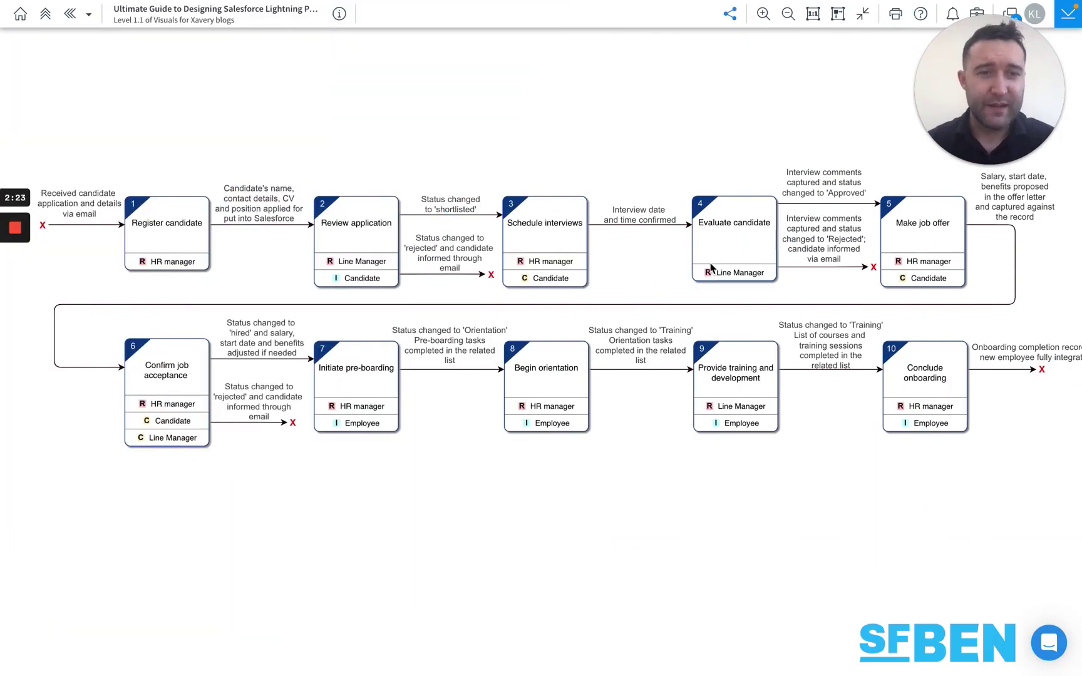
scroll(716, 269, "up", 1)
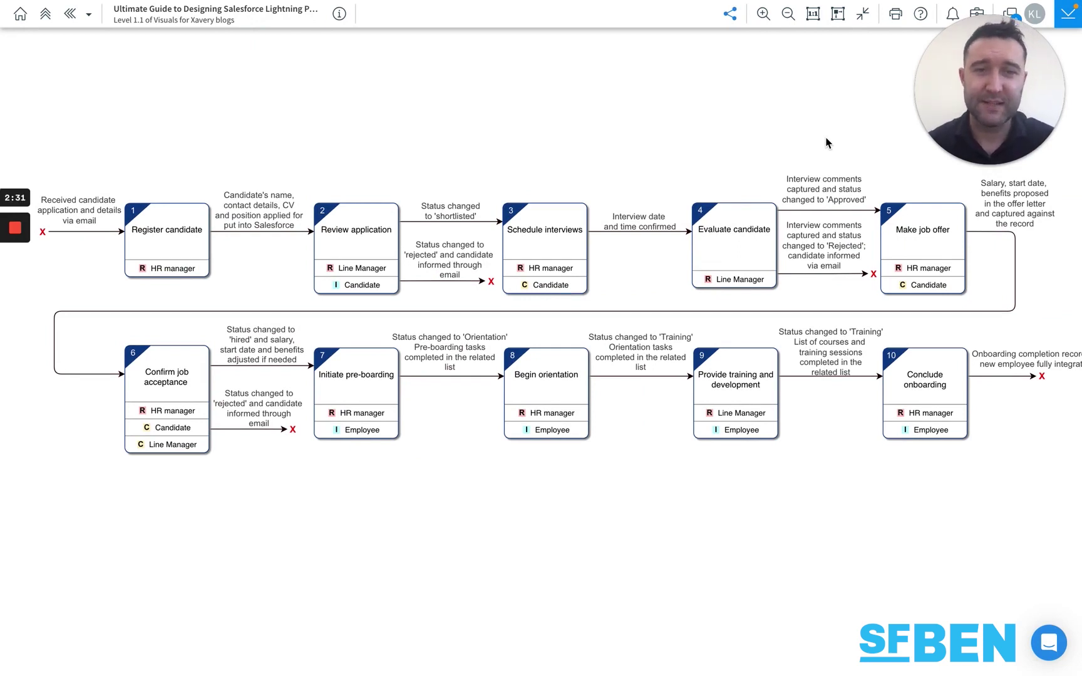
scroll(827, 143, "down", 1)
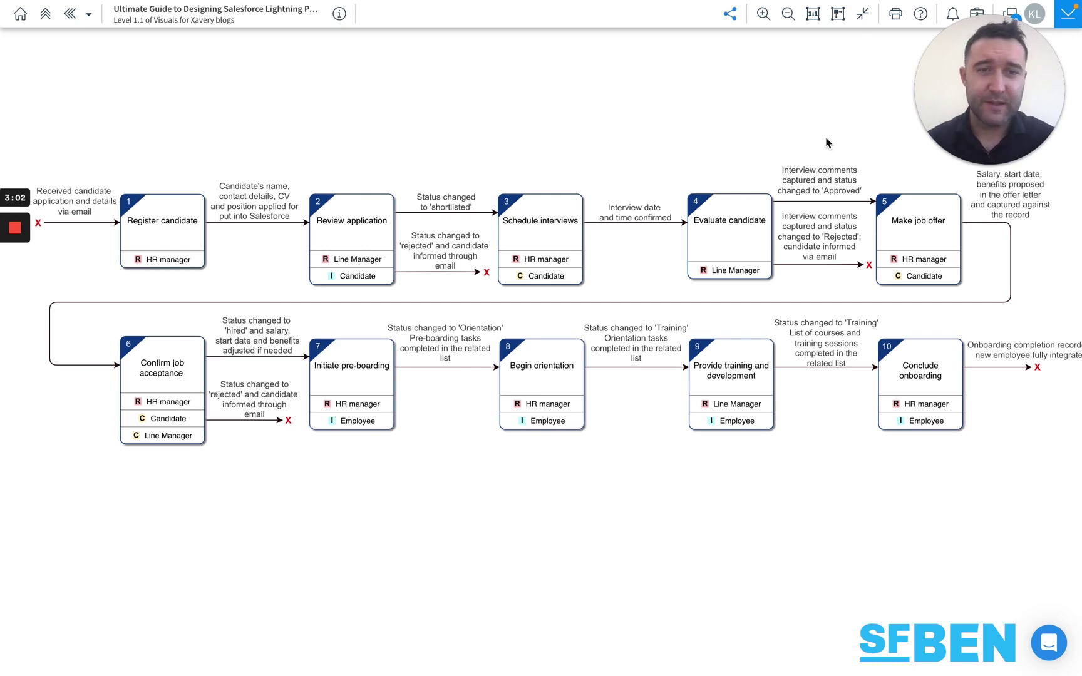
scroll(827, 143, "up", 1)
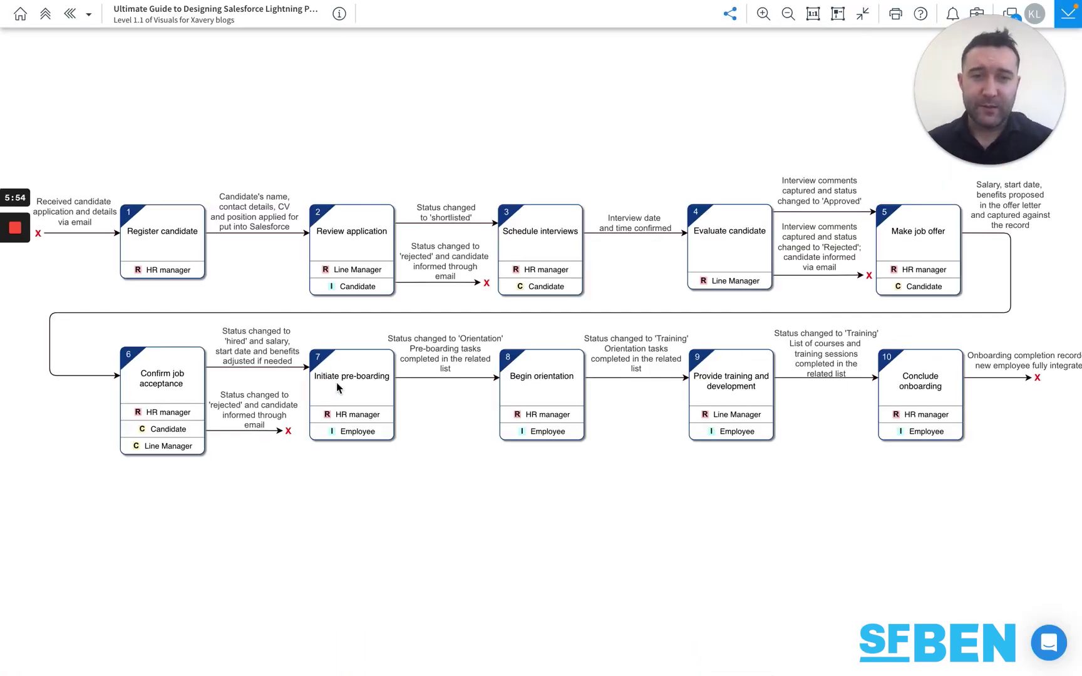
- Switch to the 'Lightning experience analysis' sheet listing activities, statuses, required data and actions
key("super+Tab")
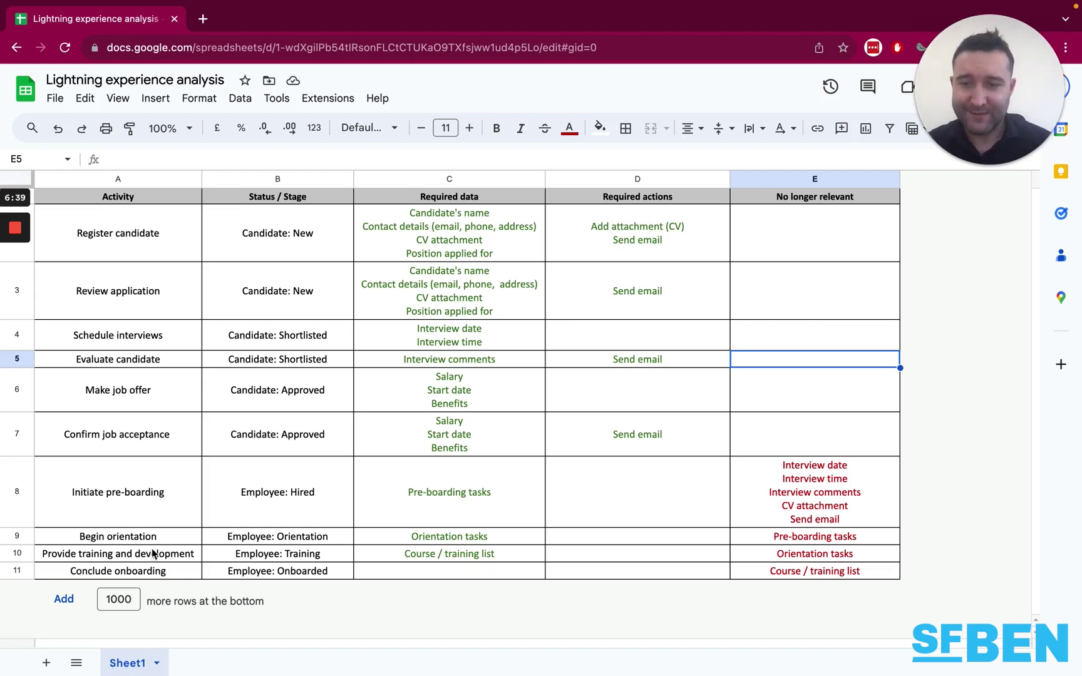
left_click_drag(157, 571, 162, 251)
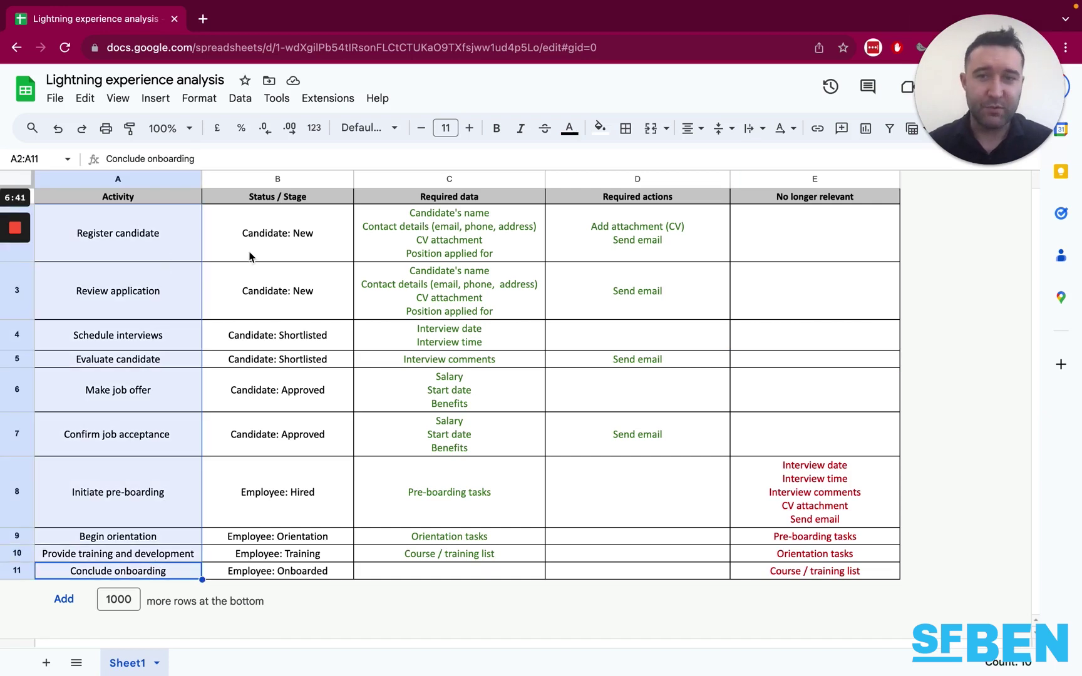
left_click(311, 256)
left_click(314, 303)
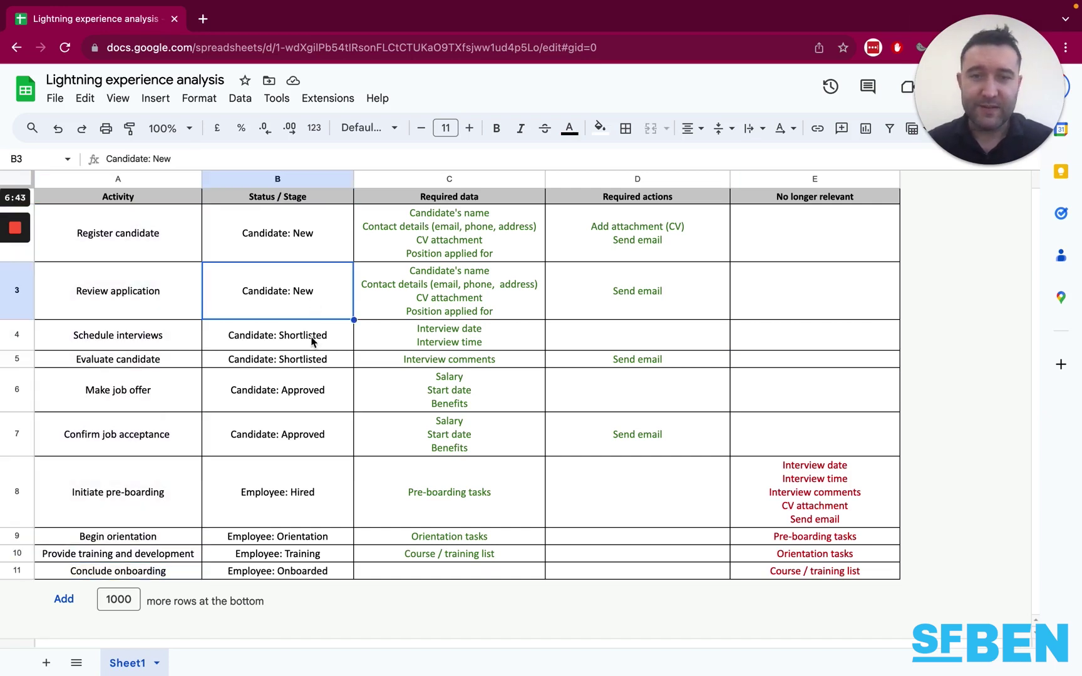
left_click(312, 339)
left_click(313, 367)
left_click(311, 399)
left_click(312, 432)
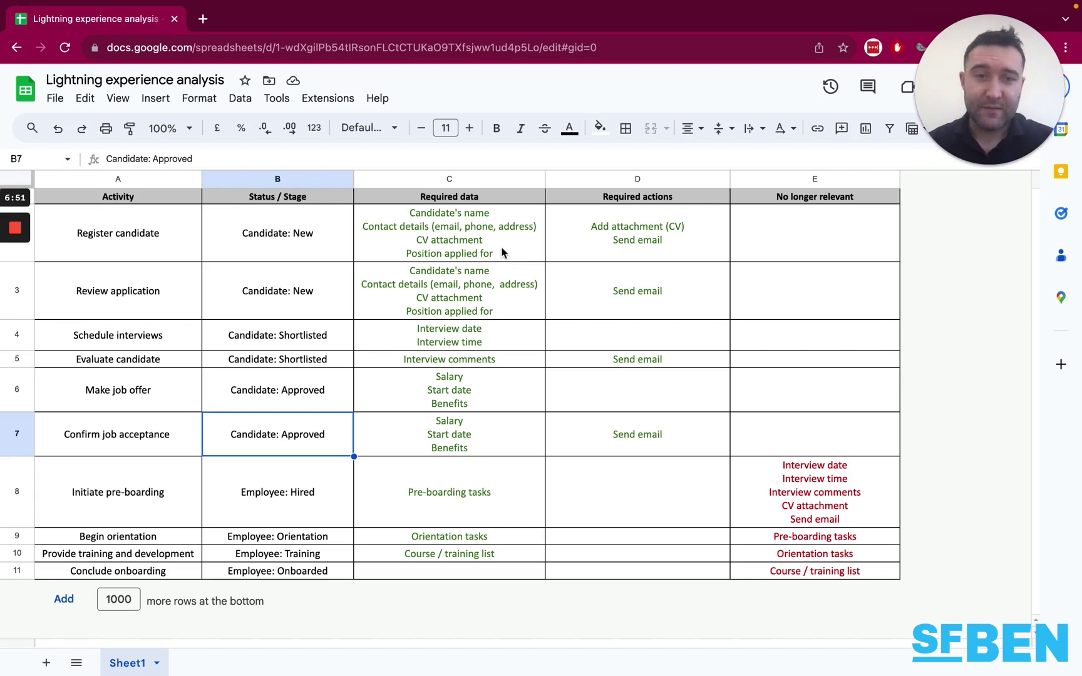
left_click_drag(502, 252, 587, 252)
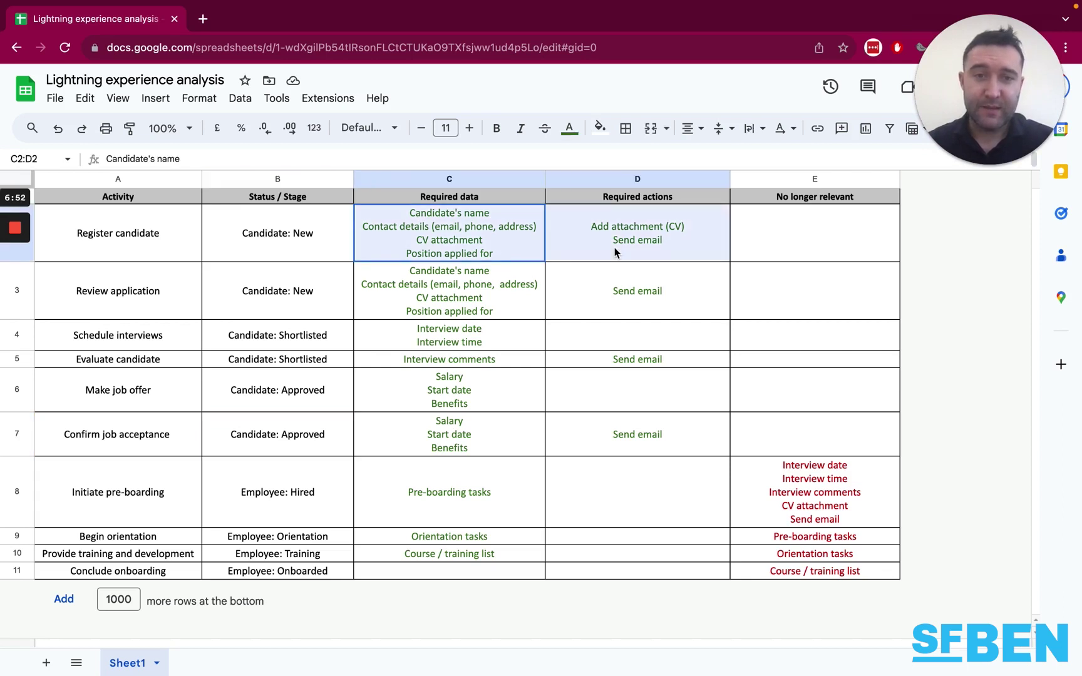
left_click(493, 283)
left_click(493, 341)
left_click(491, 362)
left_click(490, 396)
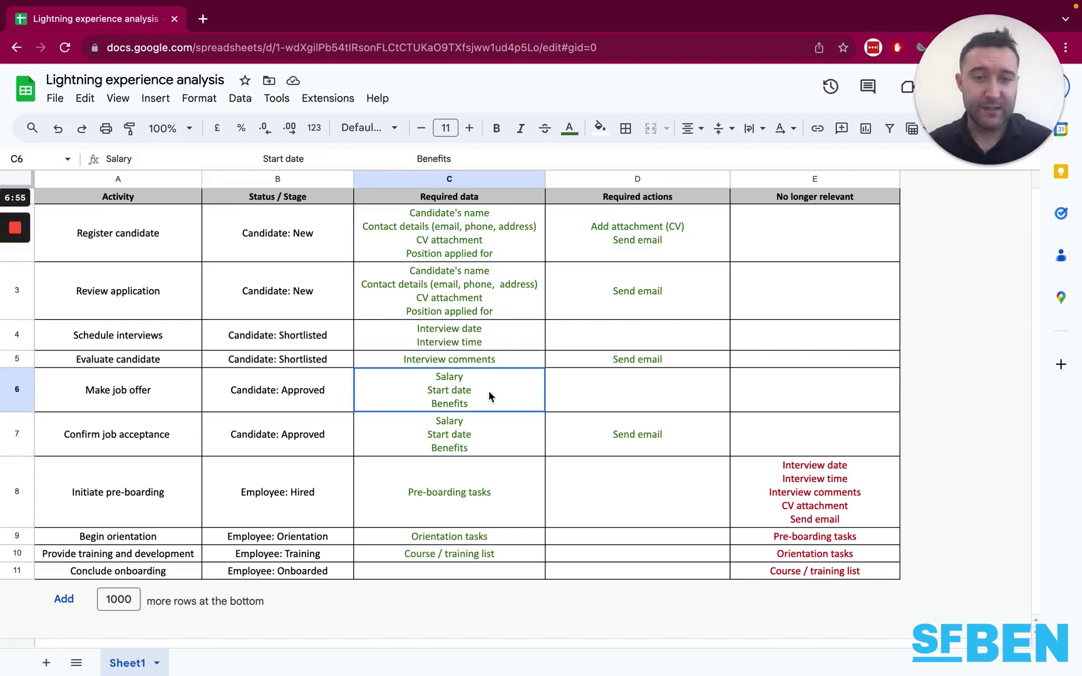
left_click(490, 443)
left_click(680, 240)
left_click(679, 315)
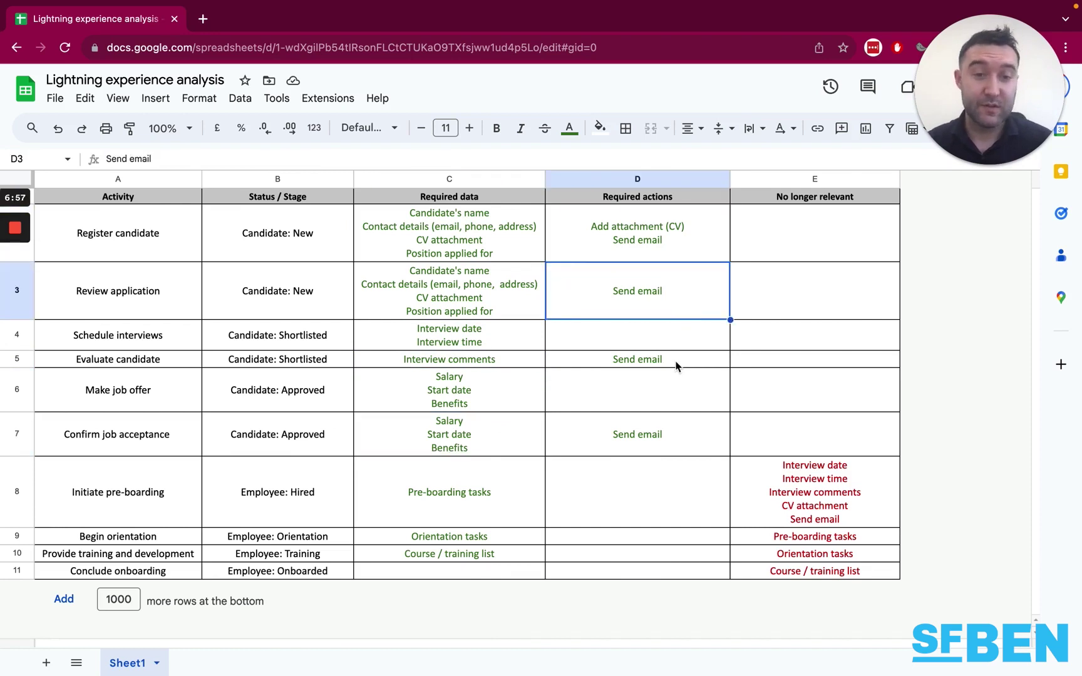
left_click(675, 429)
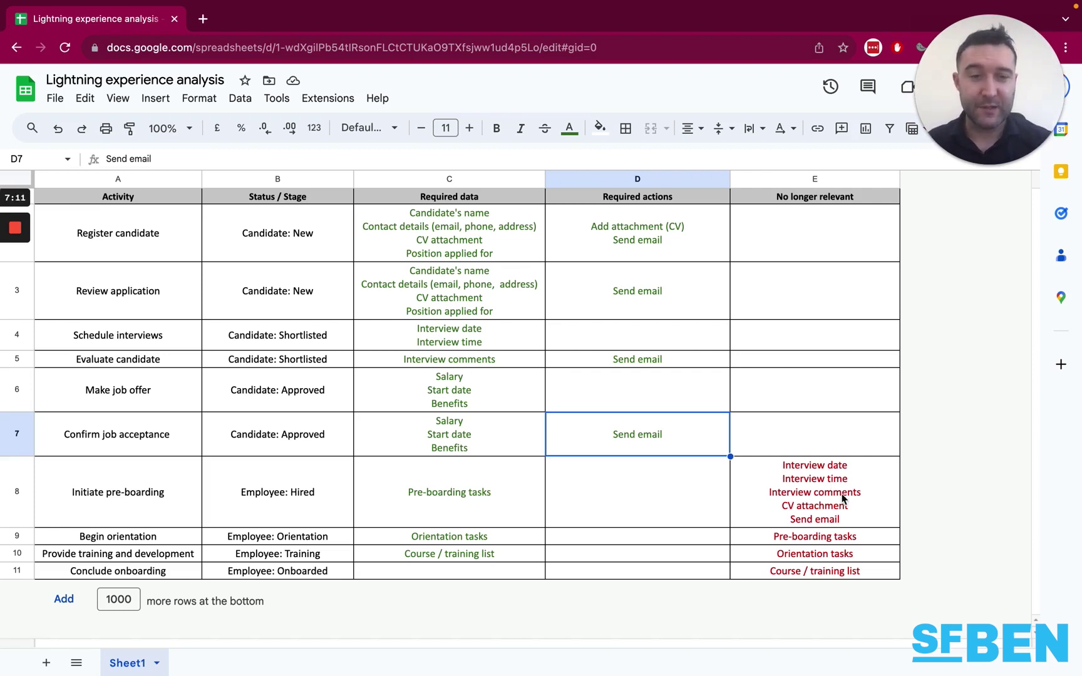
left_click_drag(833, 484, 848, 593)
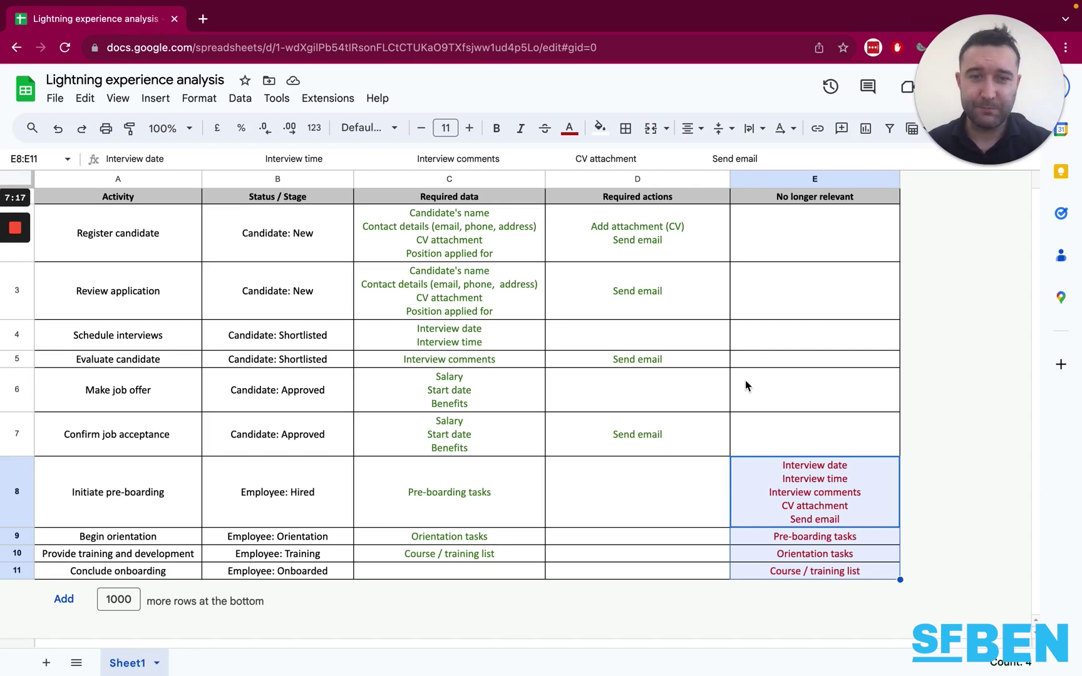
key("ctrl+Right")
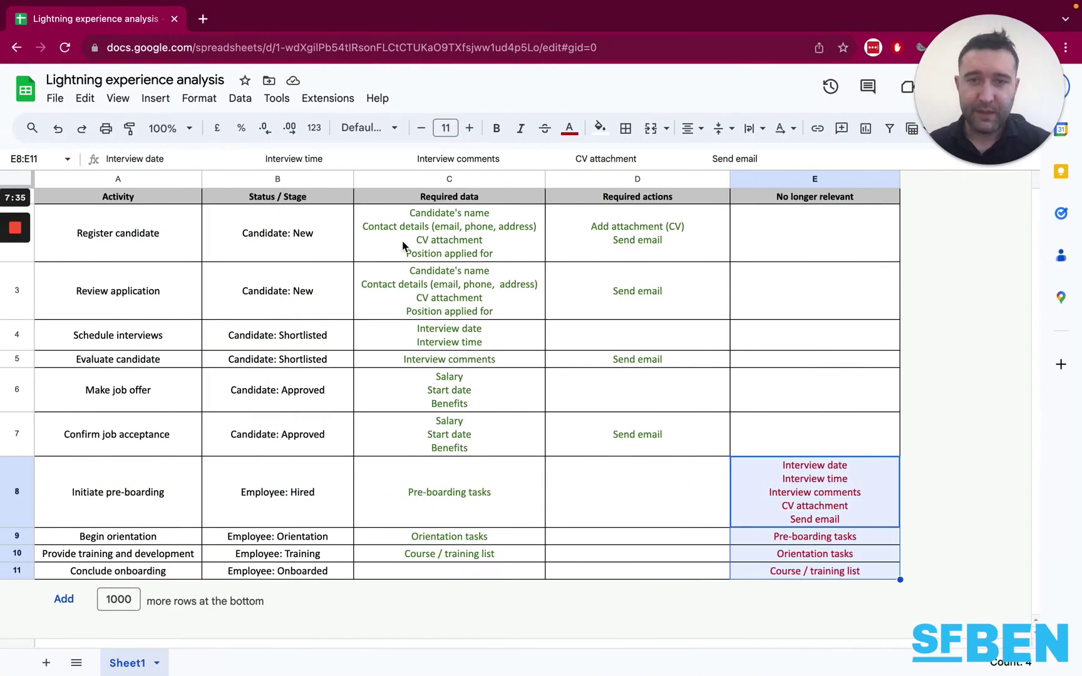
- Compare the Register candidate required data with the Staff record, then return to the process diagram
left_click(443, 244)
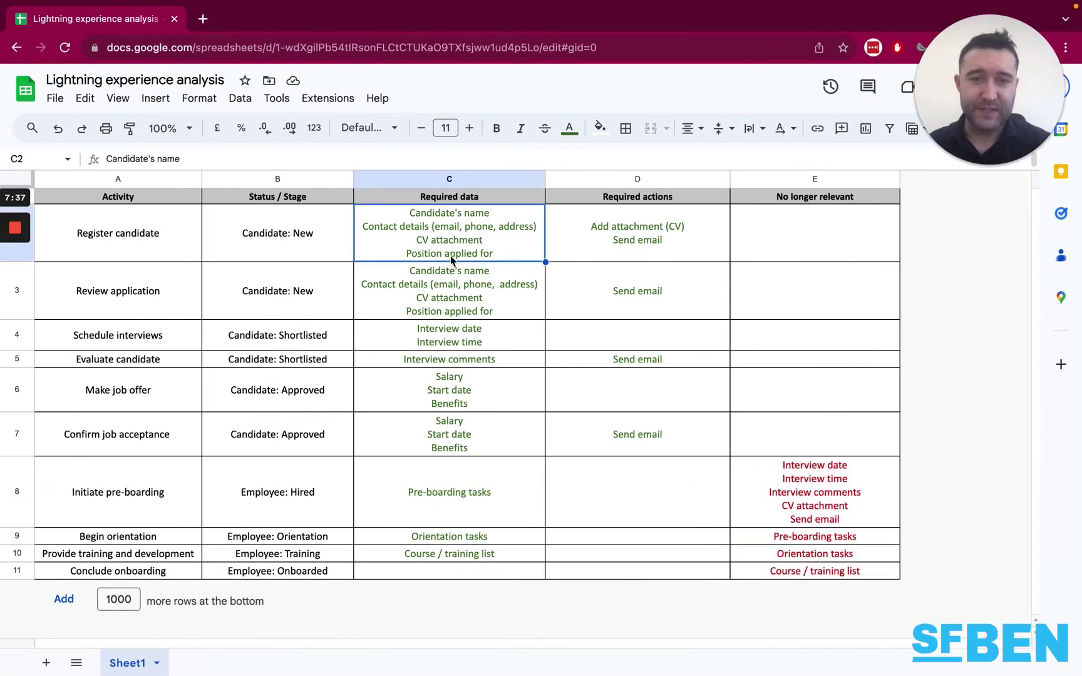
key("ctrl+Right")
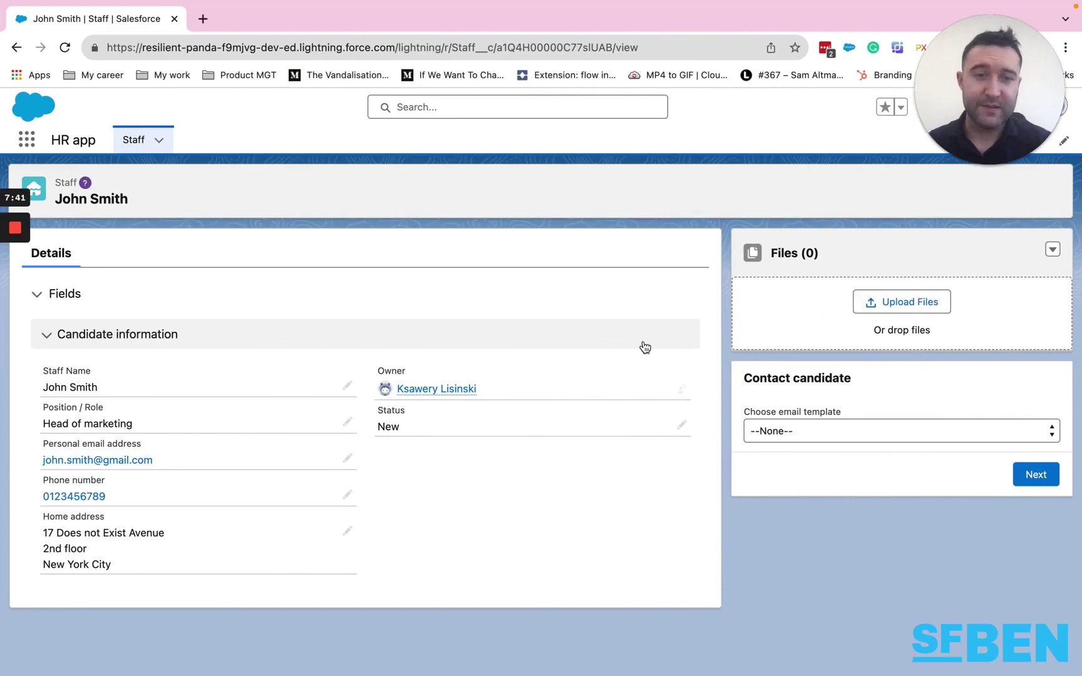
key("ctrl+Left")
key("ctrl+Right")
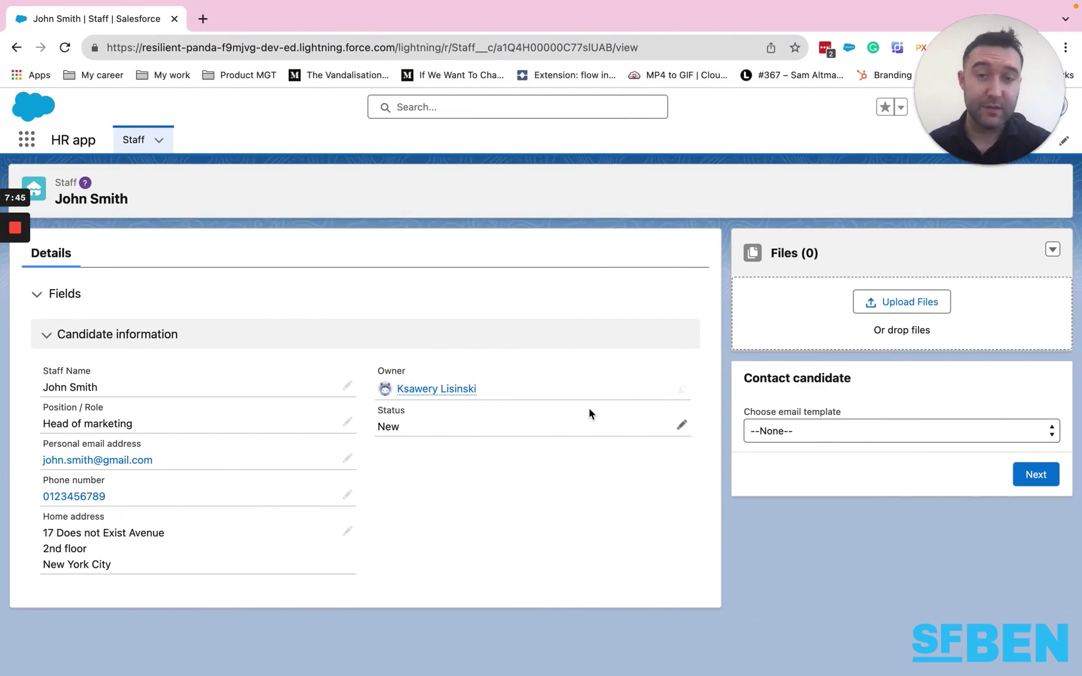
key("ctrl+Left")
key("ctrl+Left")
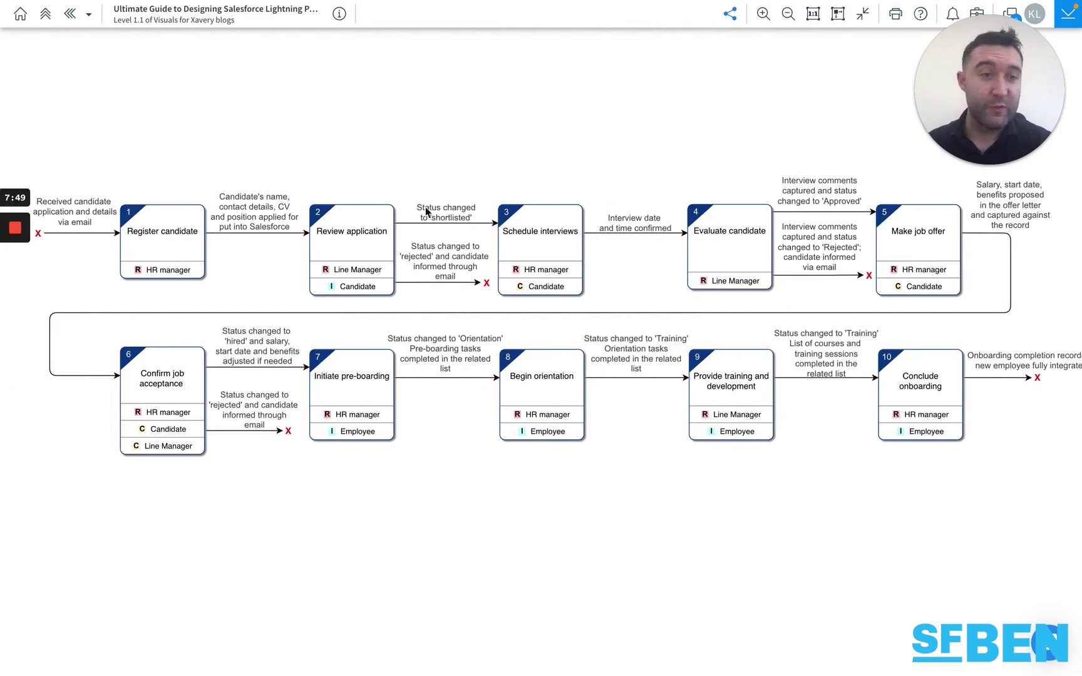
- Switch to the Salesforce Staff record showing the candidate's information with status New
key("ctrl+Right")
key("ctrl+Right")
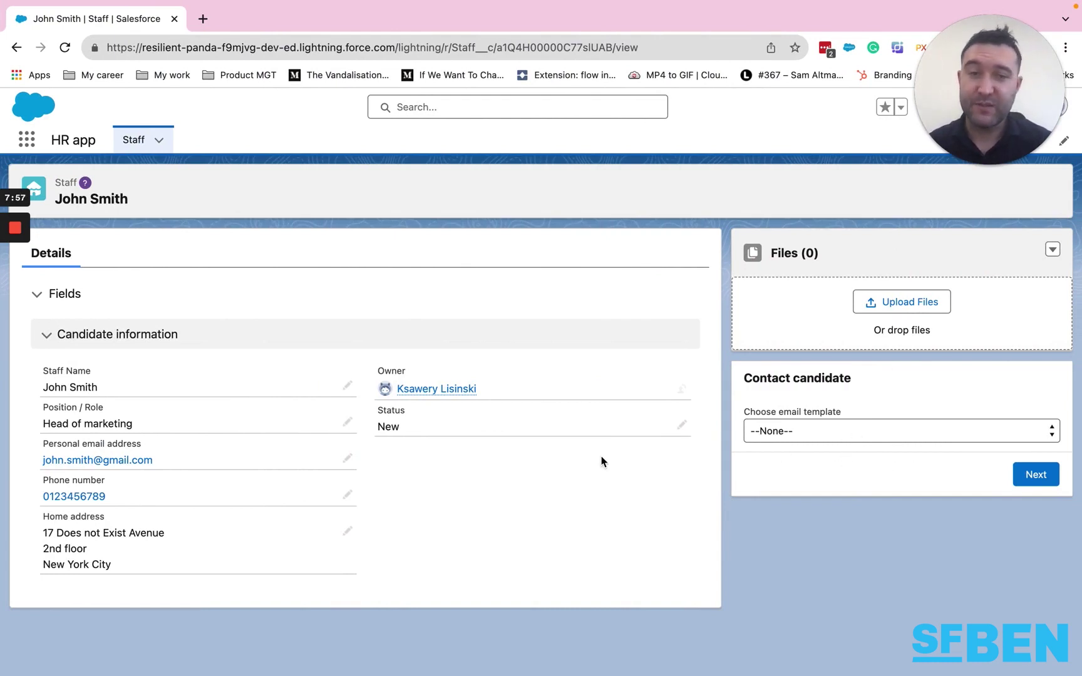
- Save the Status as Shortlisted, revealing the empty Interview date, time and comments fields
left_click(683, 425)
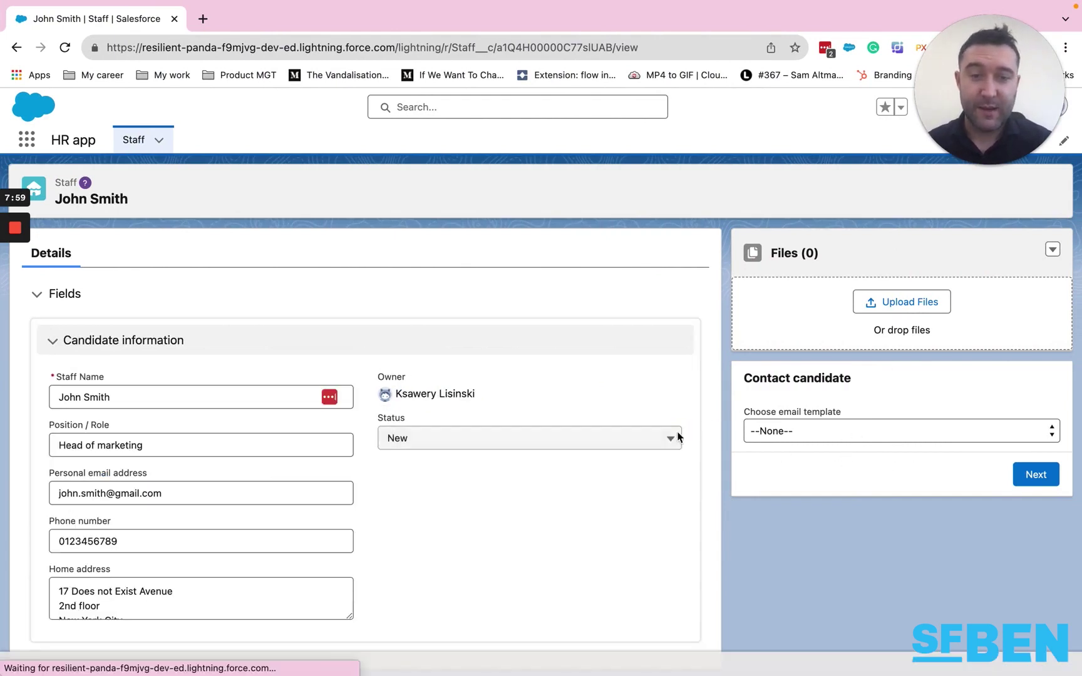
left_click(575, 446)
left_click(513, 521)
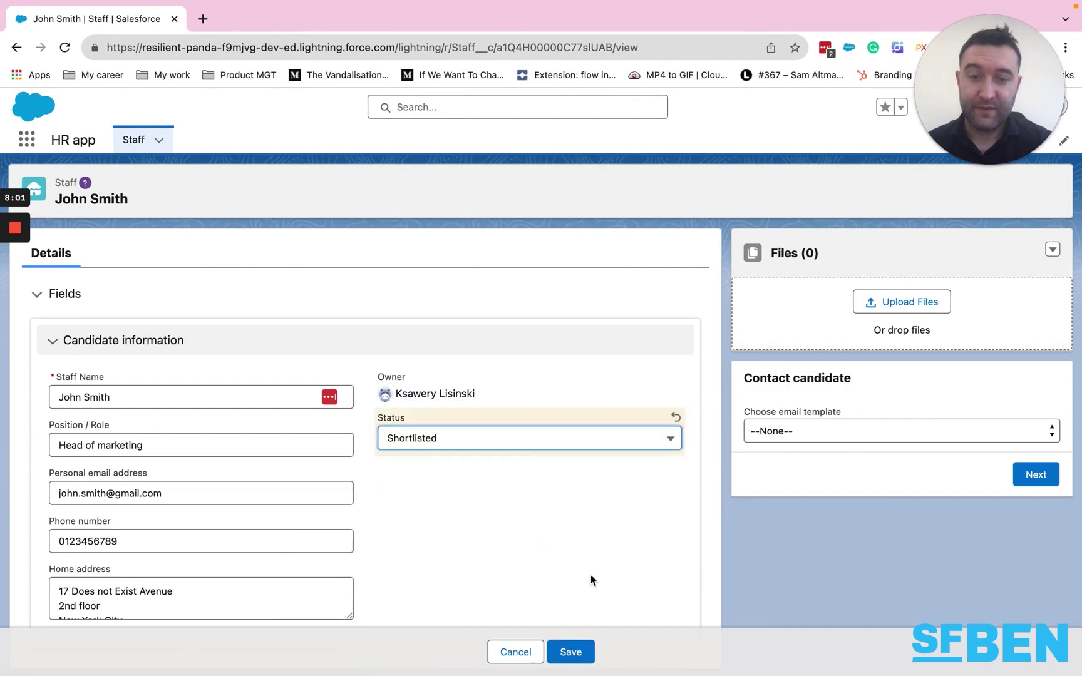
left_click(571, 651)
scroll(615, 527, "down", 2)
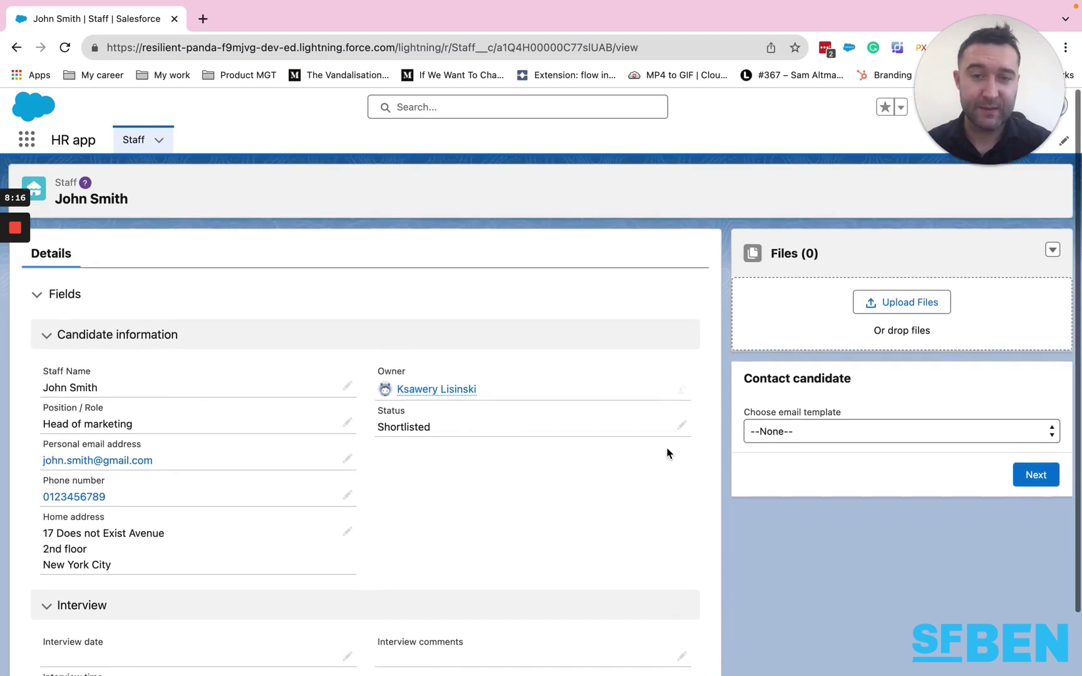
- Save the Status as Approved and review Salary £75,000, start date 25/08/2023 and Benefits
left_click(559, 438)
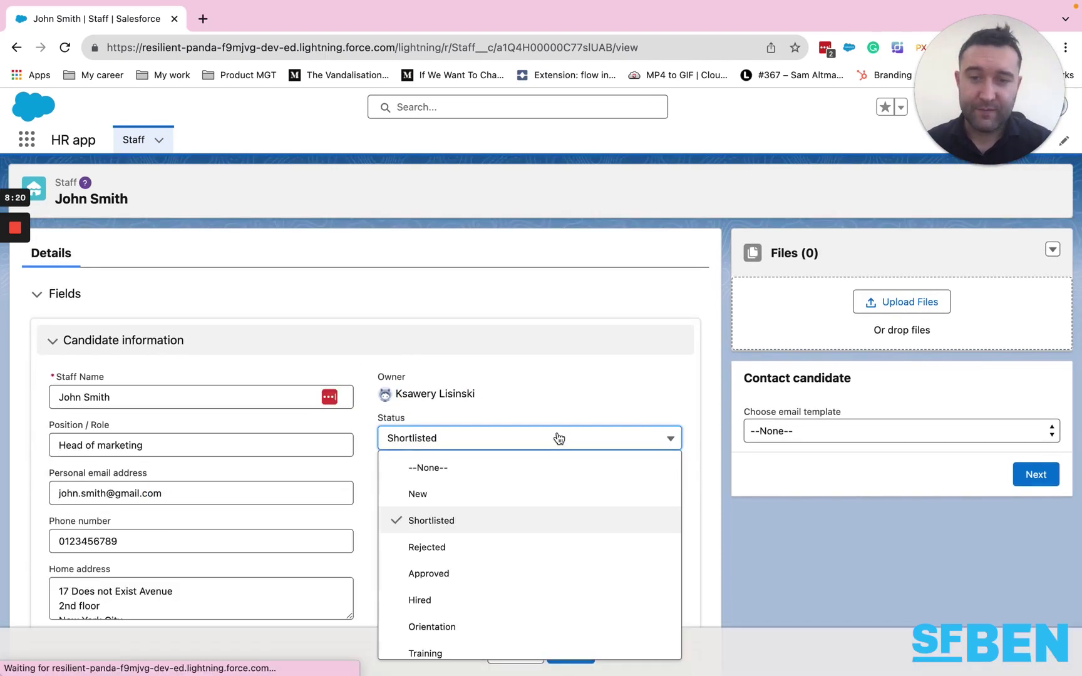
left_click(527, 570)
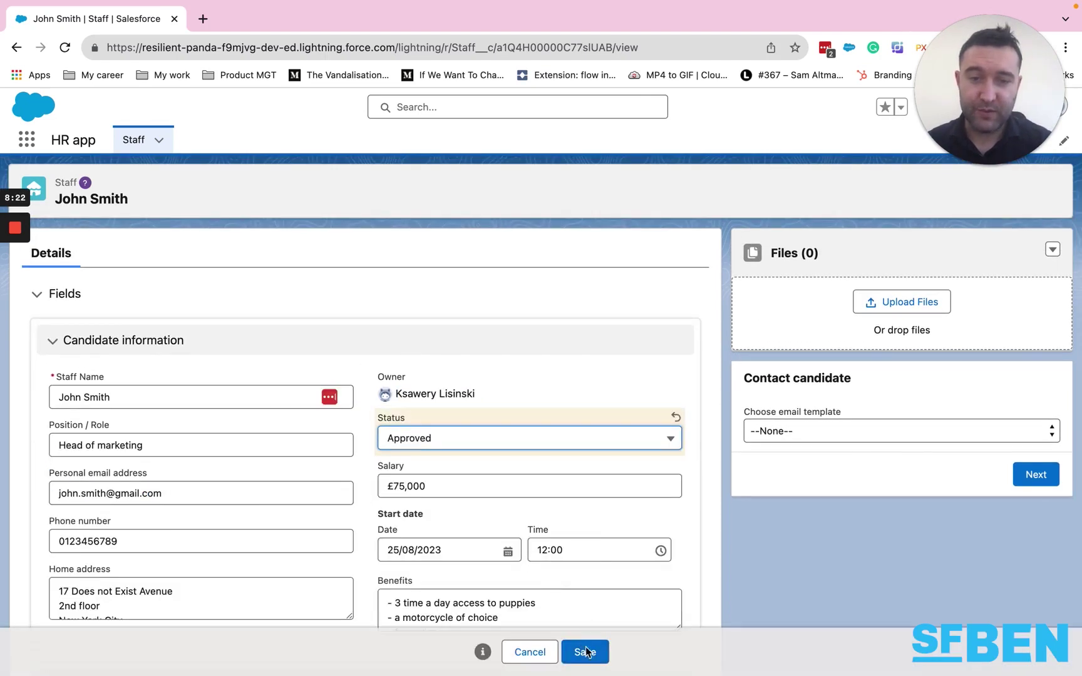
left_click(584, 652)
scroll(623, 505, "down", 2)
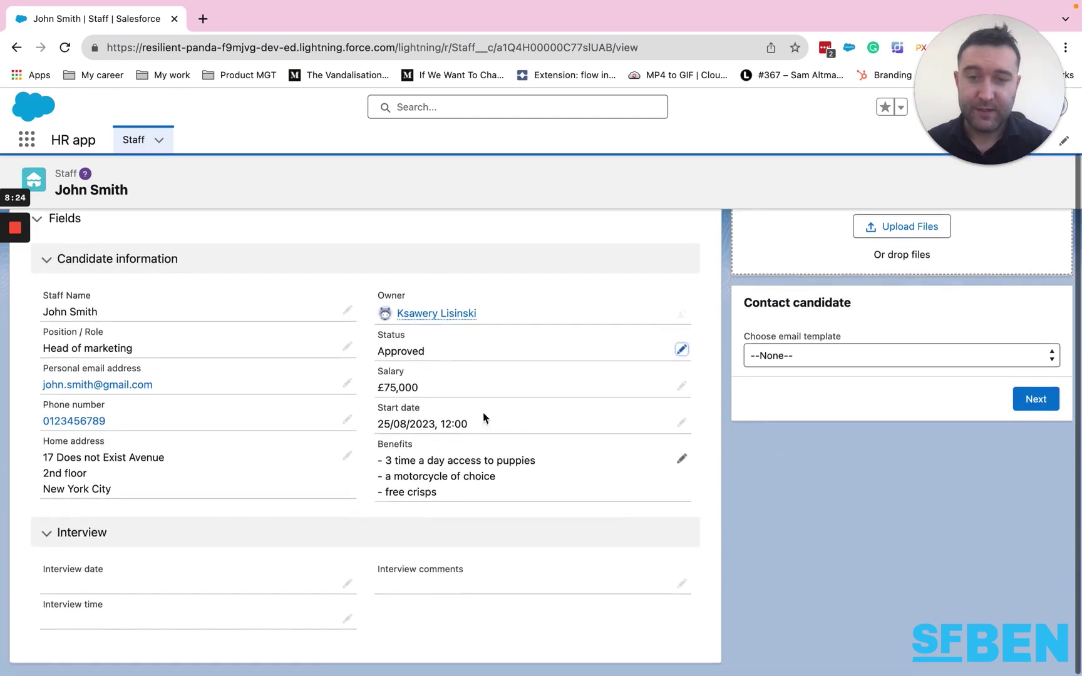
left_click_drag(377, 371, 480, 501)
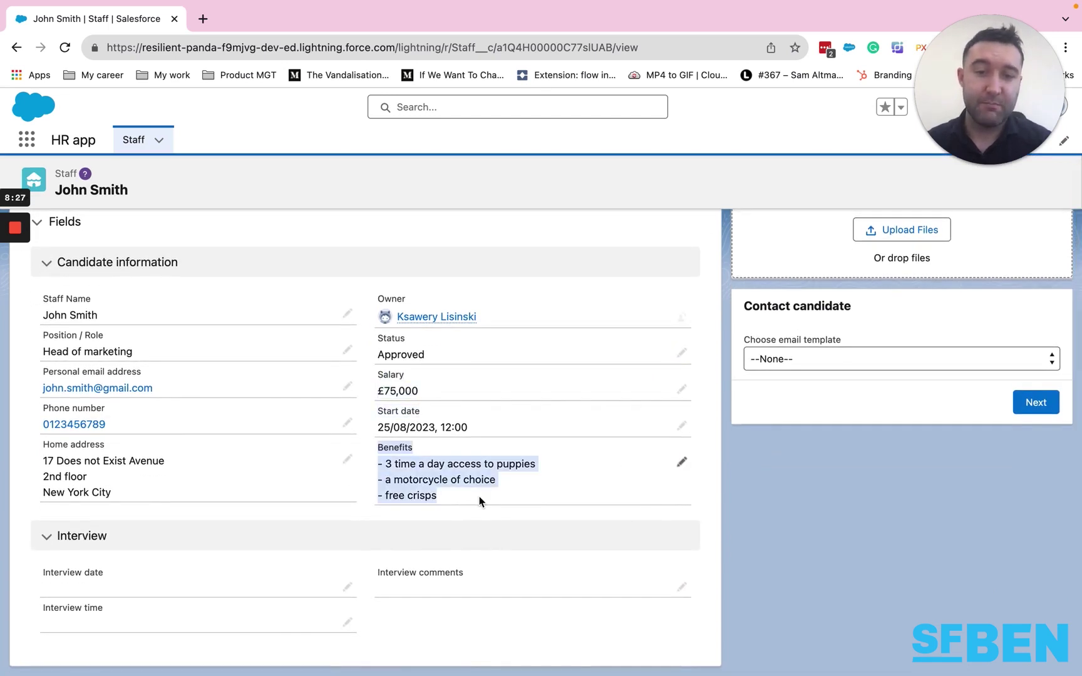
left_click(725, 492)
scroll(726, 486, "up", 1)
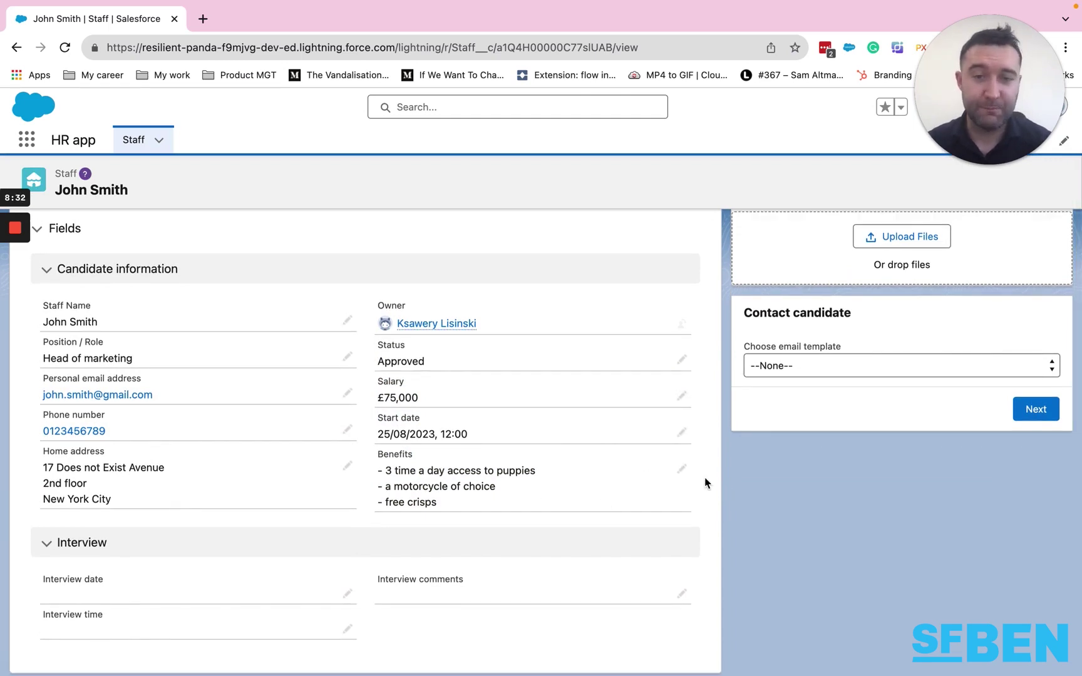
scroll(708, 482, "up", 1)
- Save the Status as Hired, showing four pre-boarding tasks including Provide a computer
left_click(681, 380)
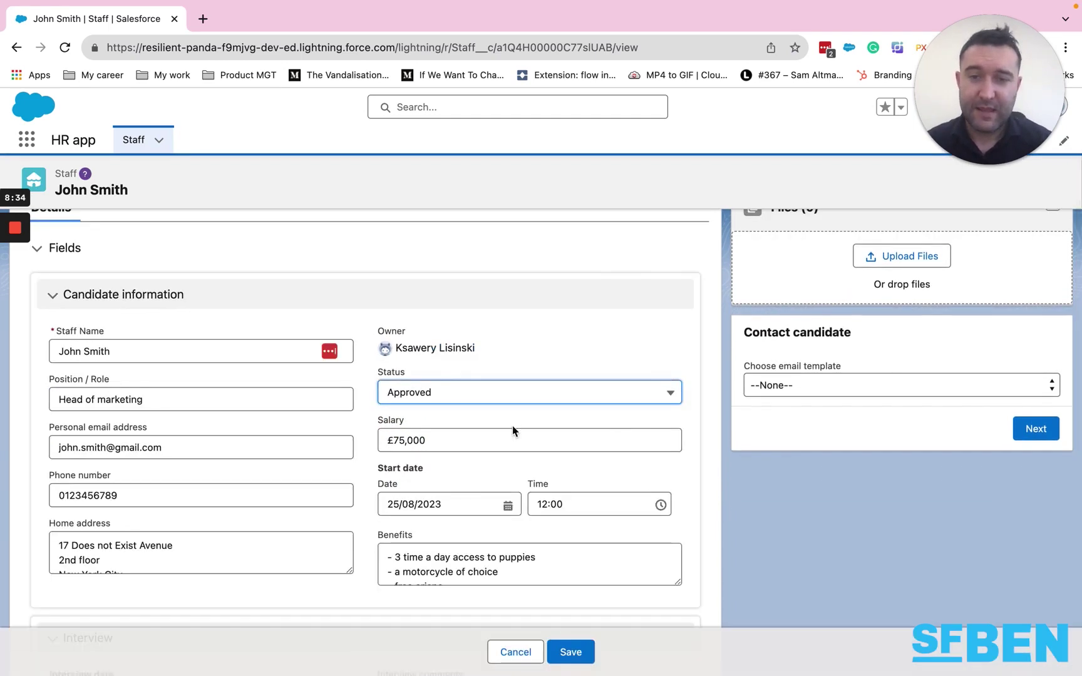
left_click(512, 402)
left_click(492, 557)
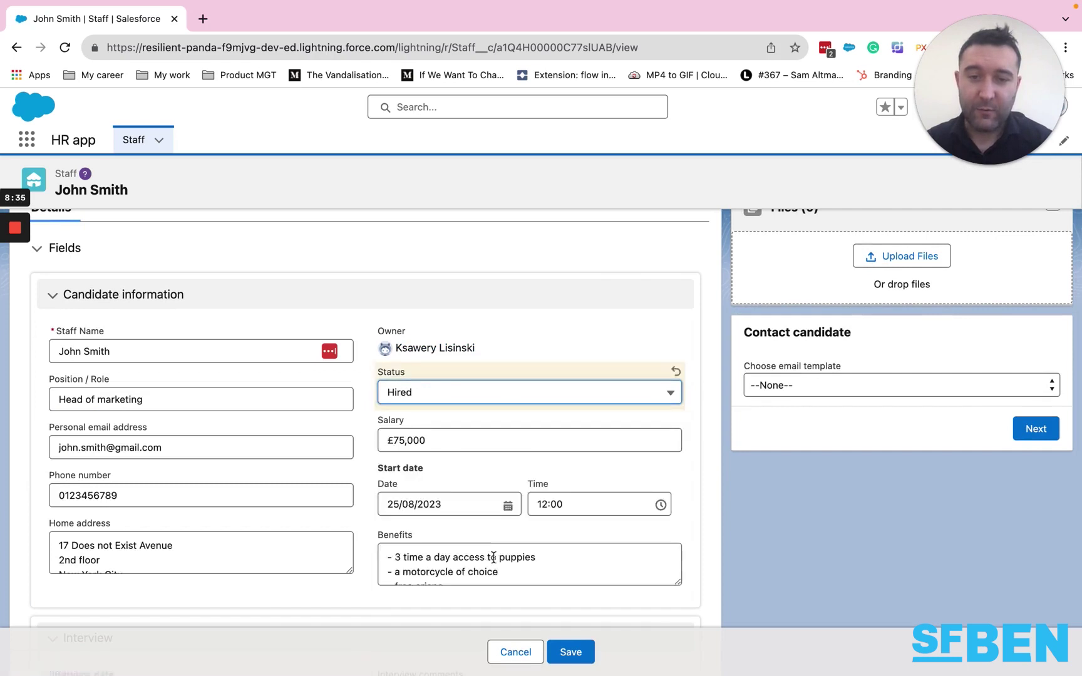
left_click(569, 651)
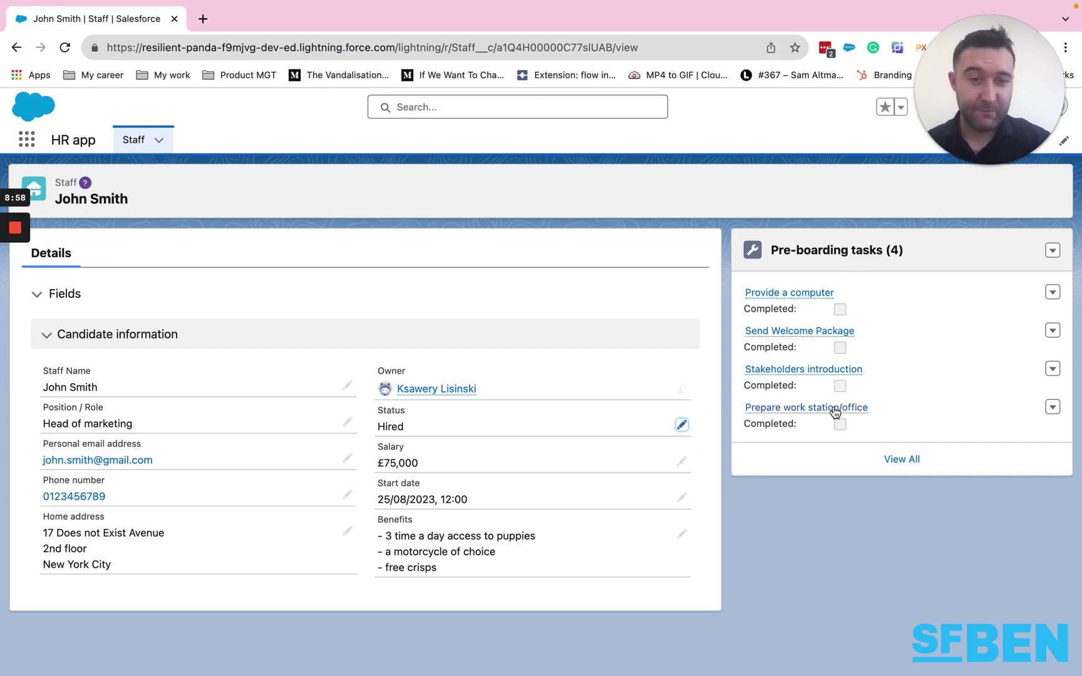
- Save the Status as Orientation, listing seven onboarding tasks including Office tour and Office keys
mouse_move(833, 410)
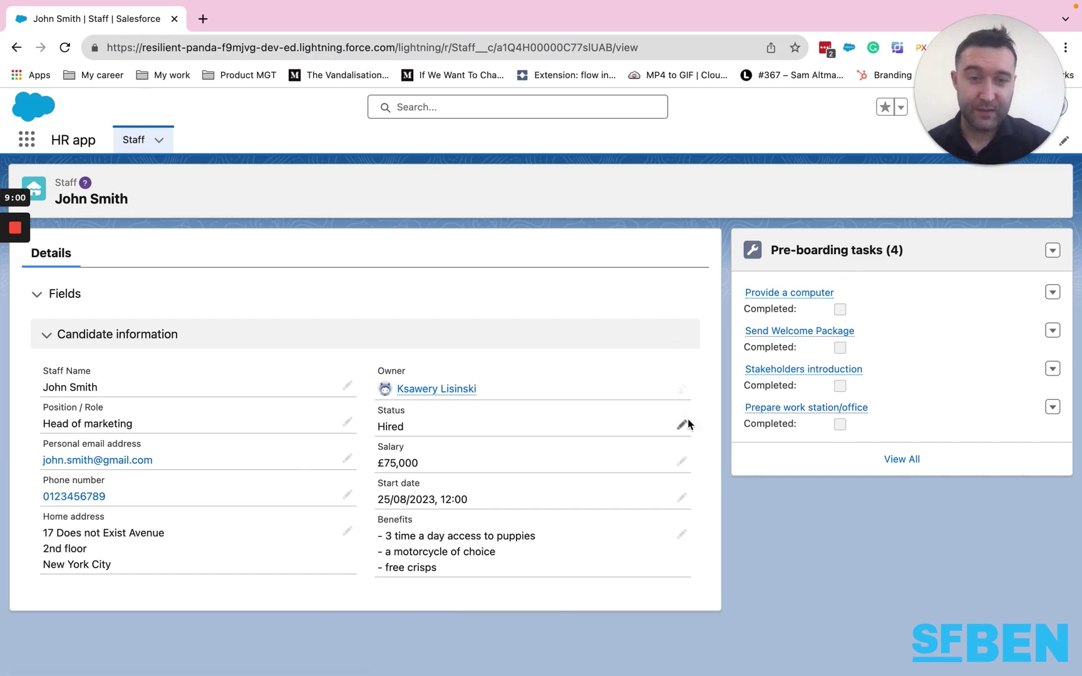
left_click(681, 427)
left_click(580, 486)
left_click(570, 441)
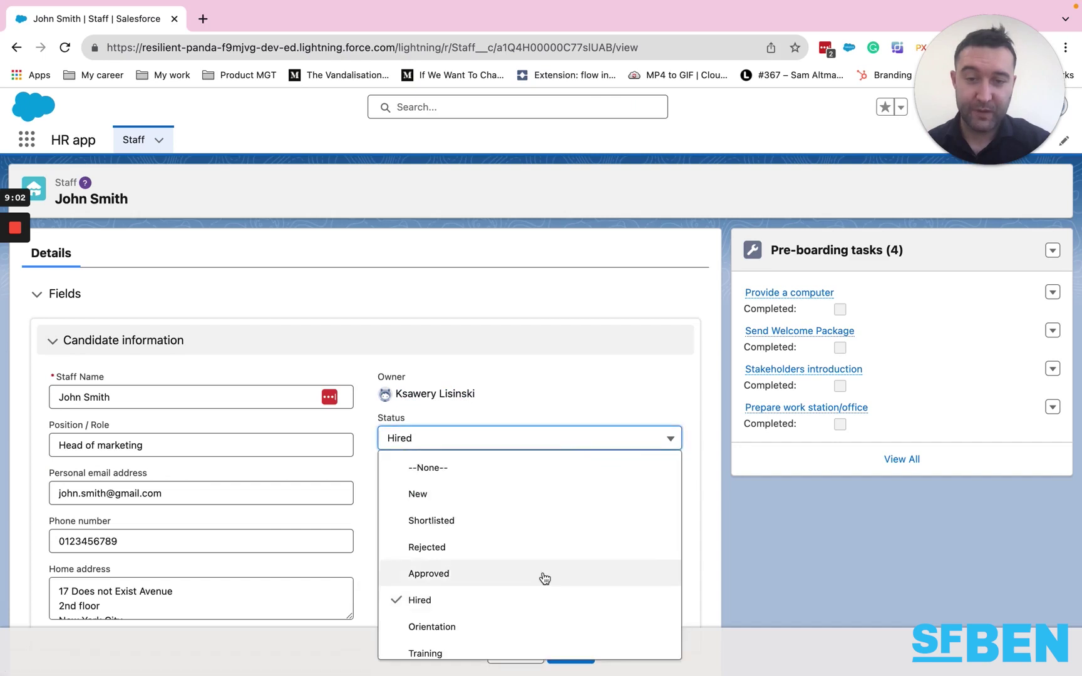
left_click(534, 591)
left_click(570, 653)
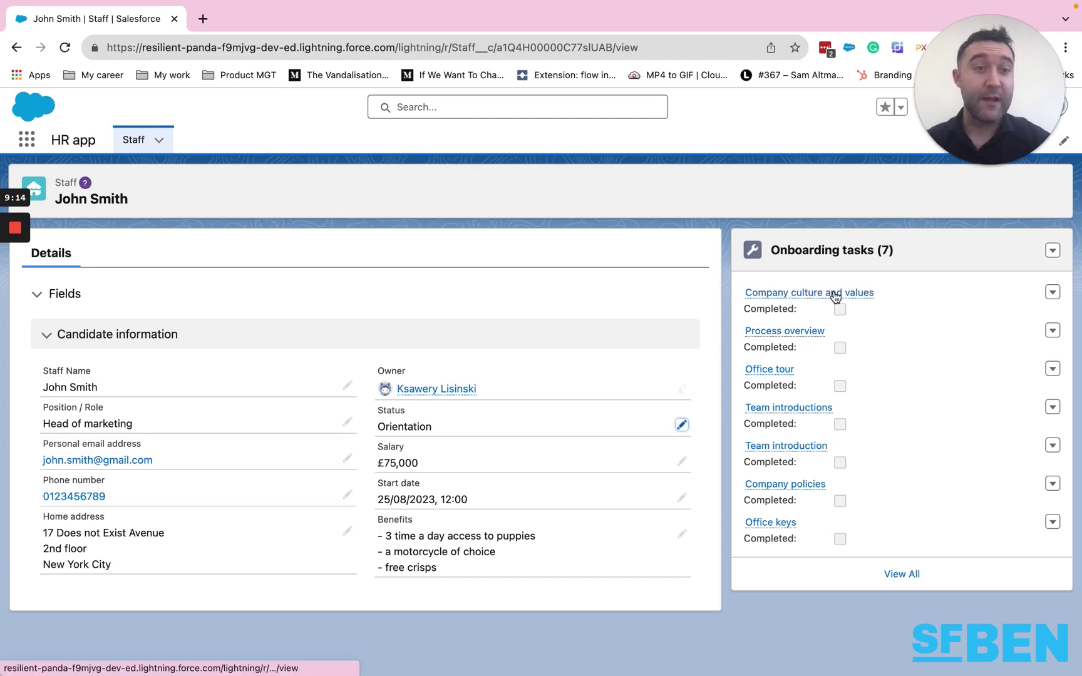
mouse_move(836, 296)
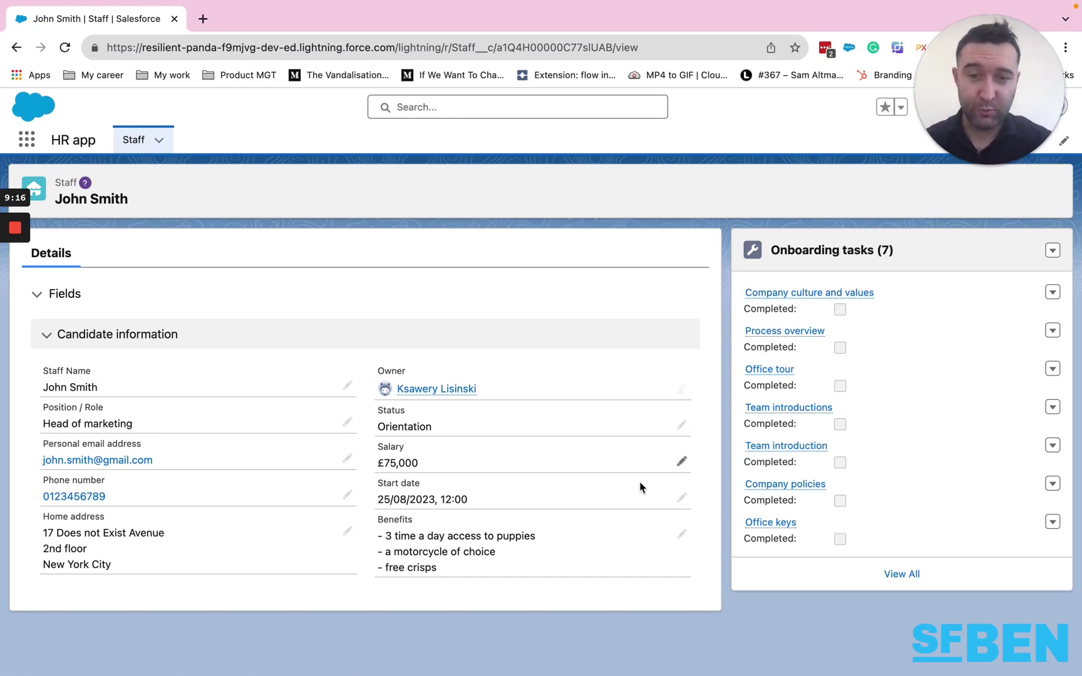
- Save the Status as Training to list five courses, then return to the process diagram
left_click(682, 425)
left_click(562, 441)
scroll(503, 597, "down", 2)
left_click(498, 611)
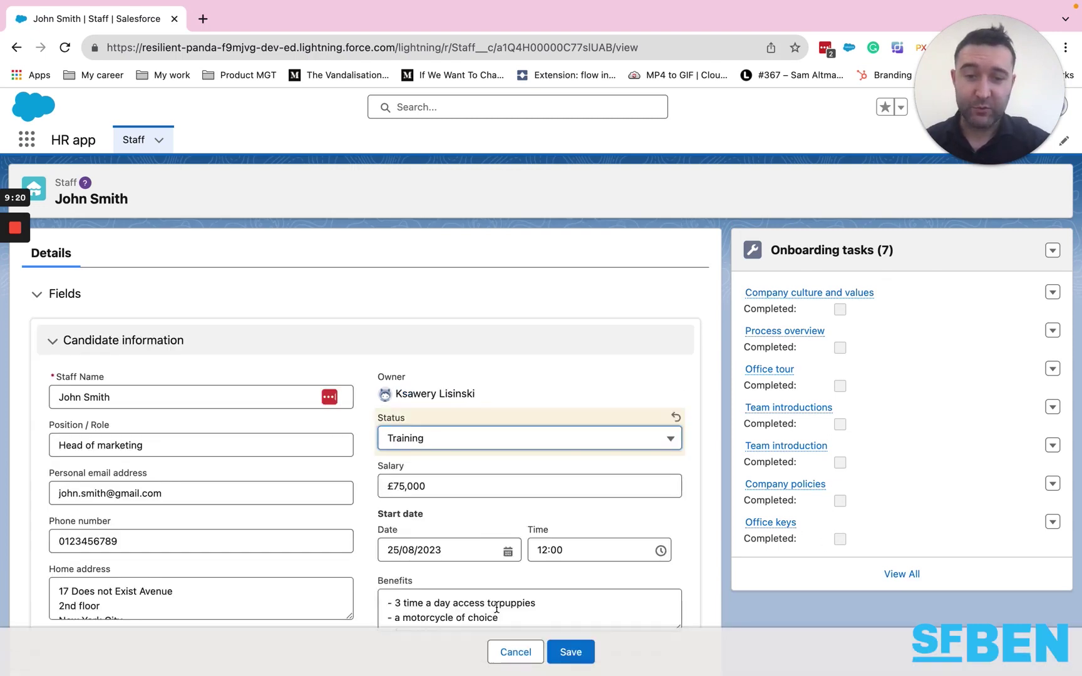
left_click(588, 655)
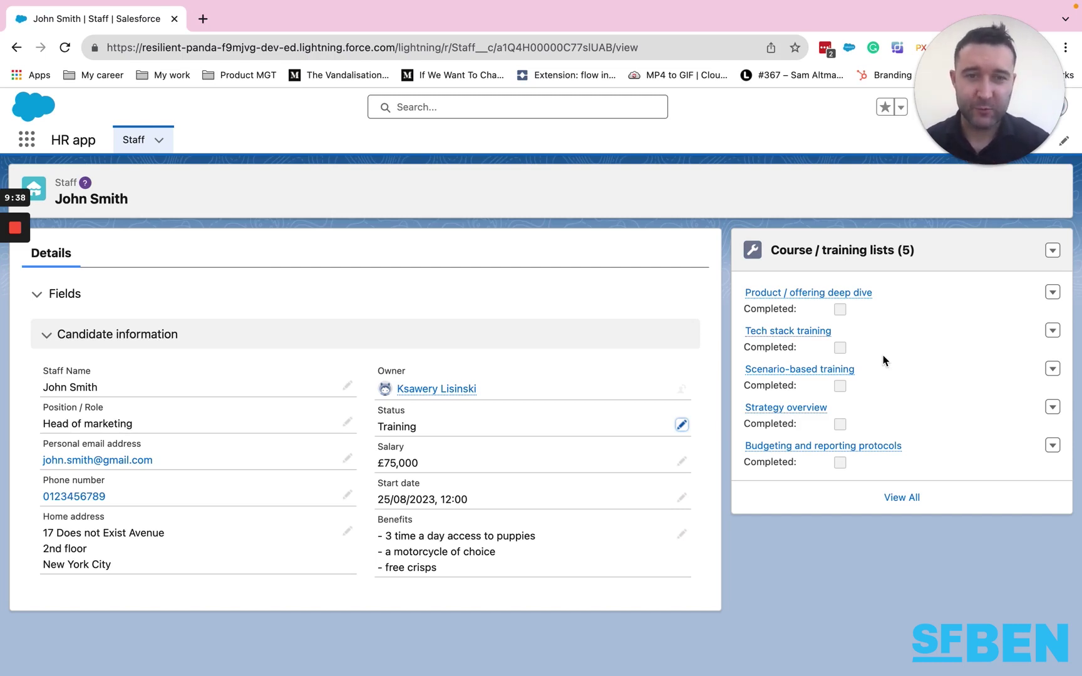
key("ctrl+Left")
key("ctrl+Left")
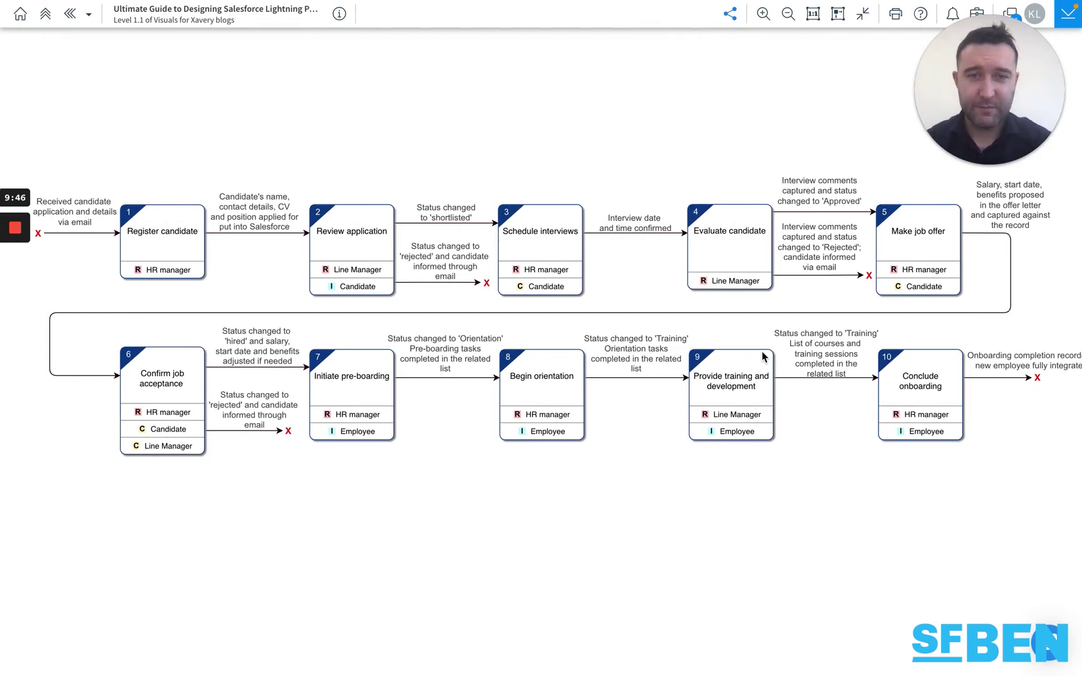
- Scroll up the Elements.cloud process map to show the 'Provide training and development' step after the Training status
scroll(762, 356, "up", 1)
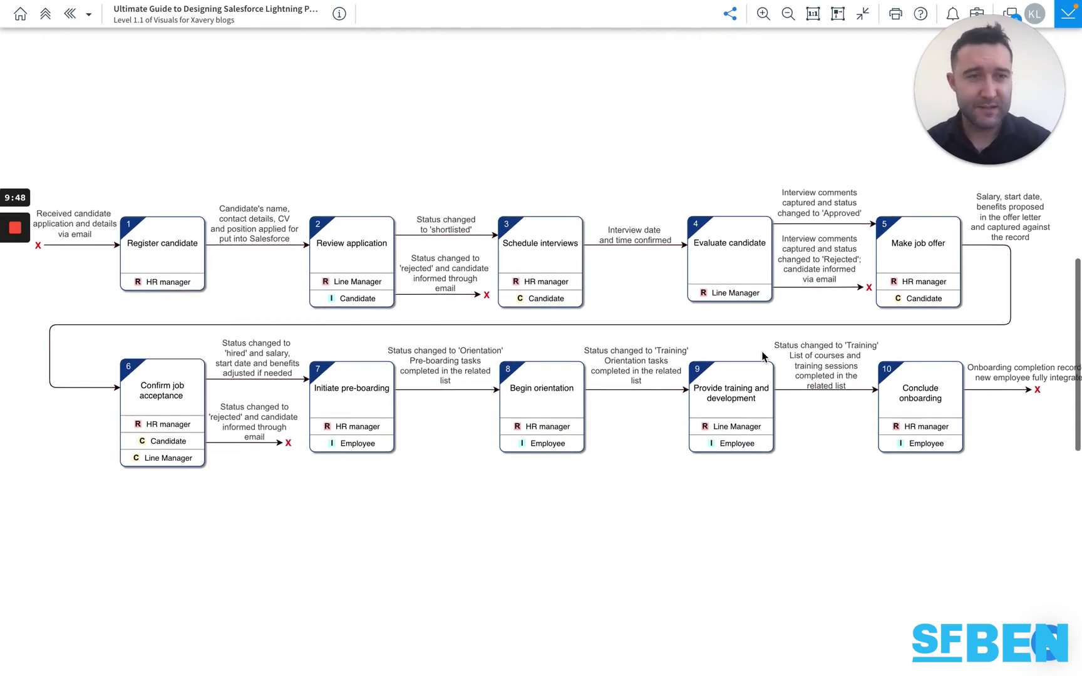